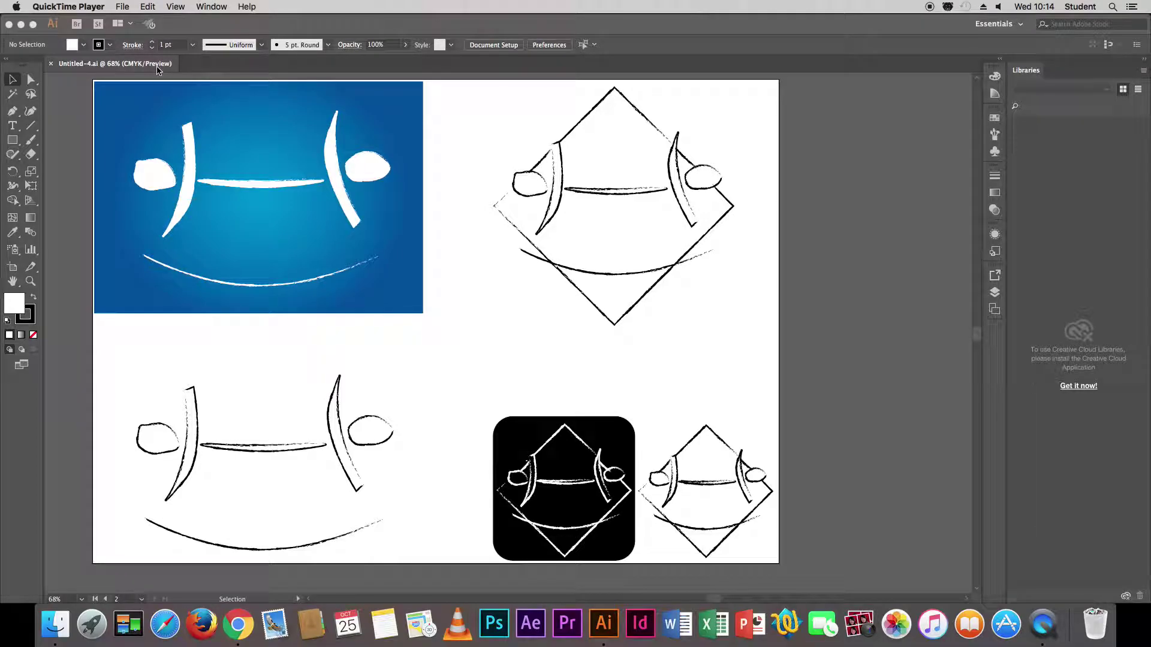
- Bring the Illustrator logo-sketch document to the front and open the File menu
left_click(71, 119)
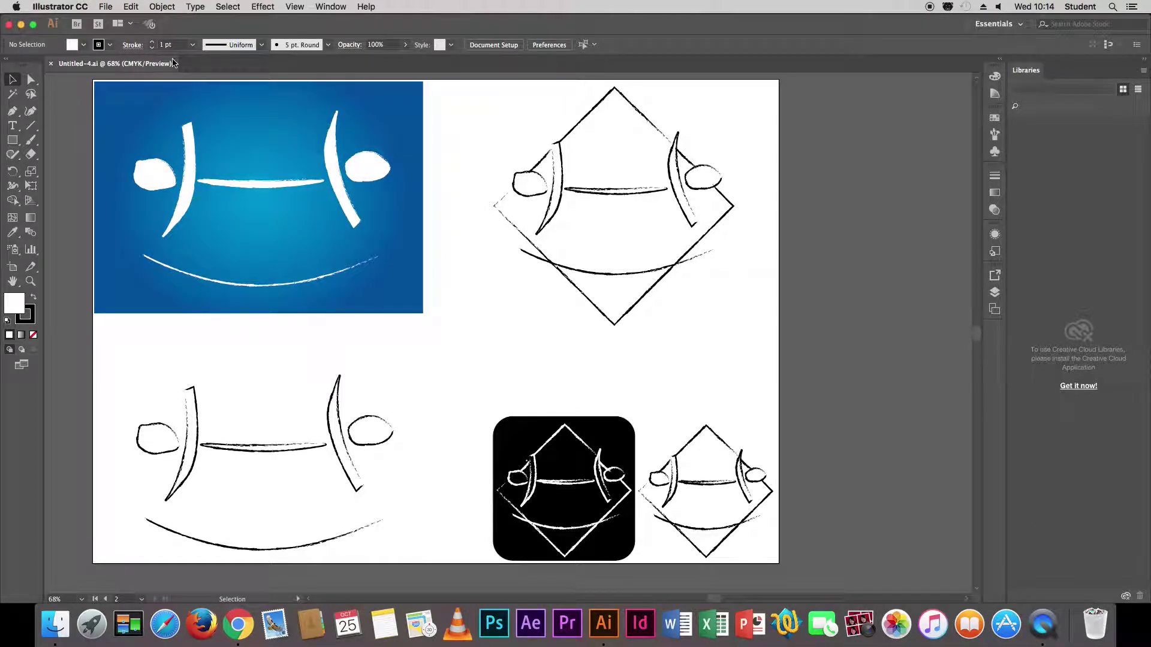
left_click(103, 7)
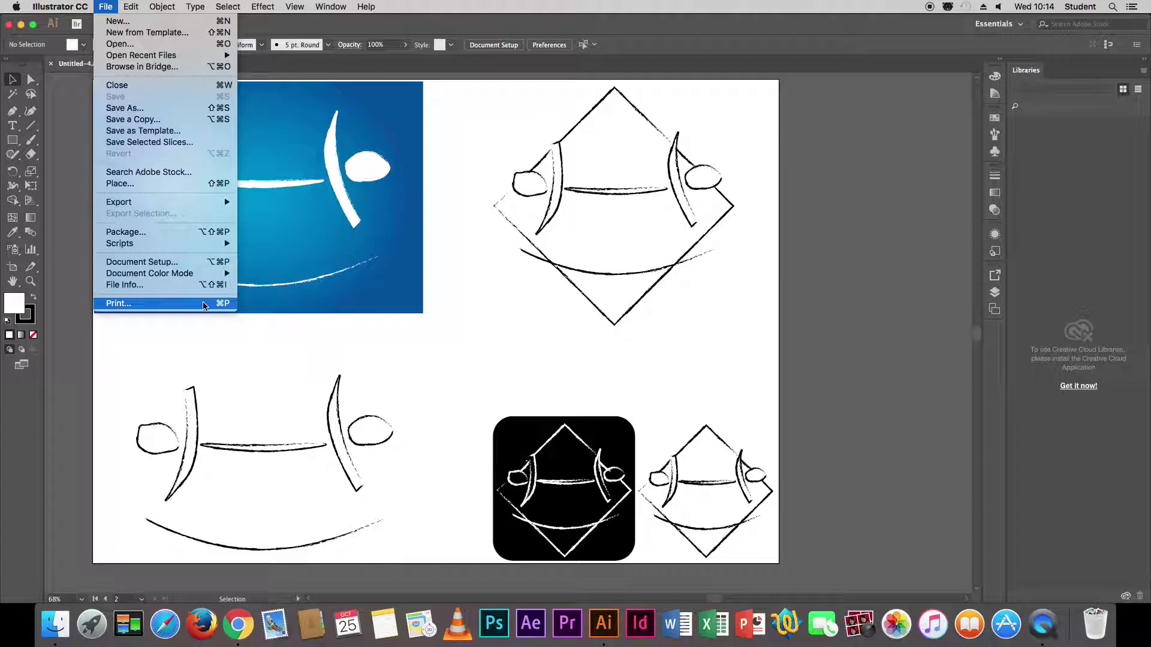
- Open Print with HP Designjet T790 24in as the printer, then request Page Setup
left_click(203, 303)
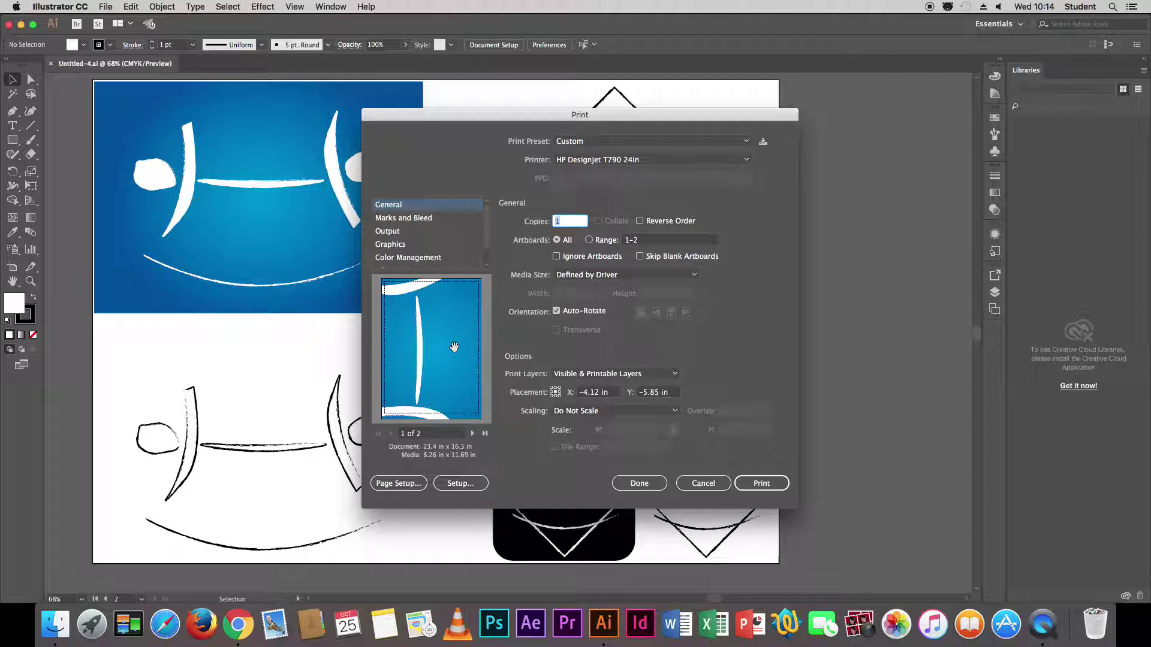
left_click(615, 161)
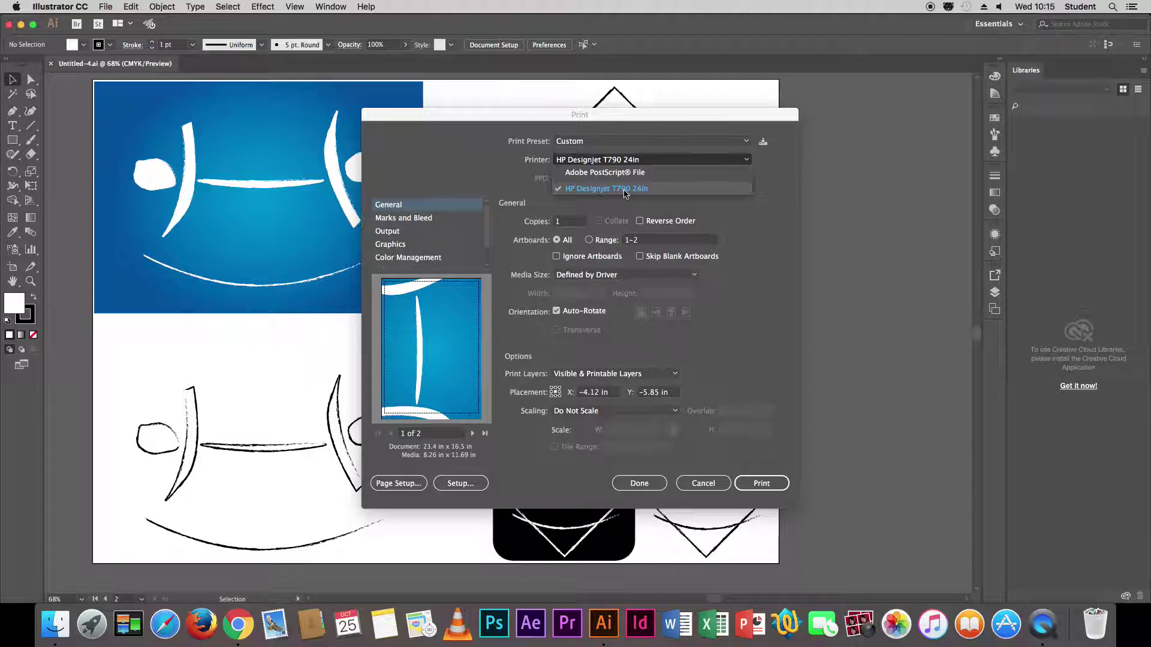
left_click(625, 189)
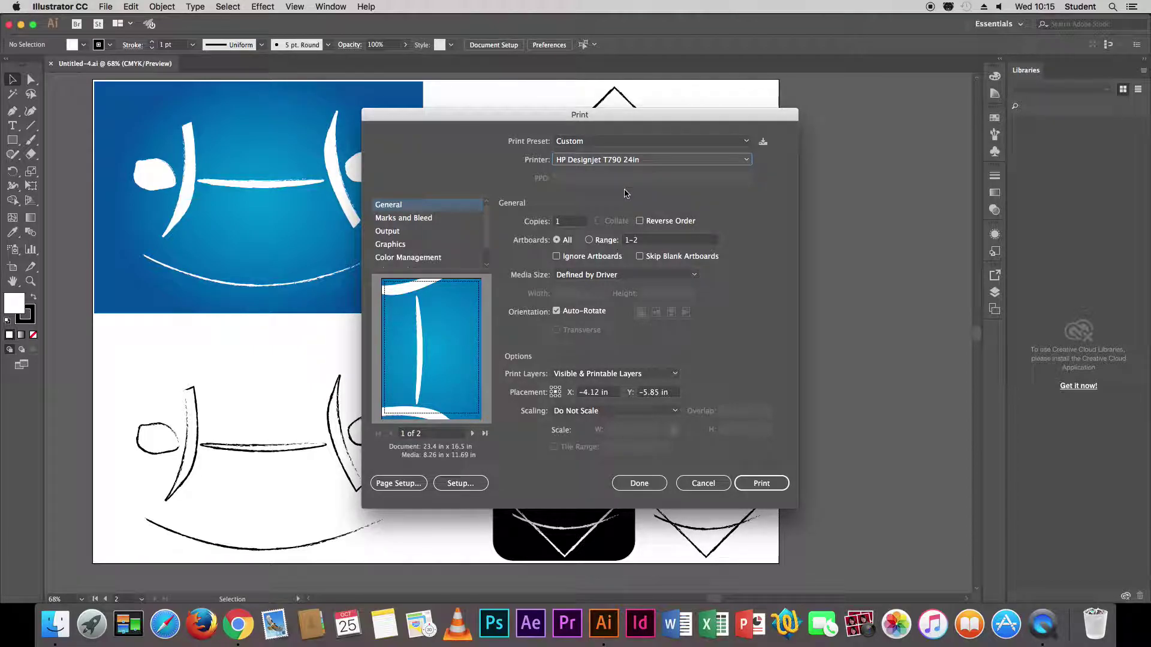
left_click(395, 483)
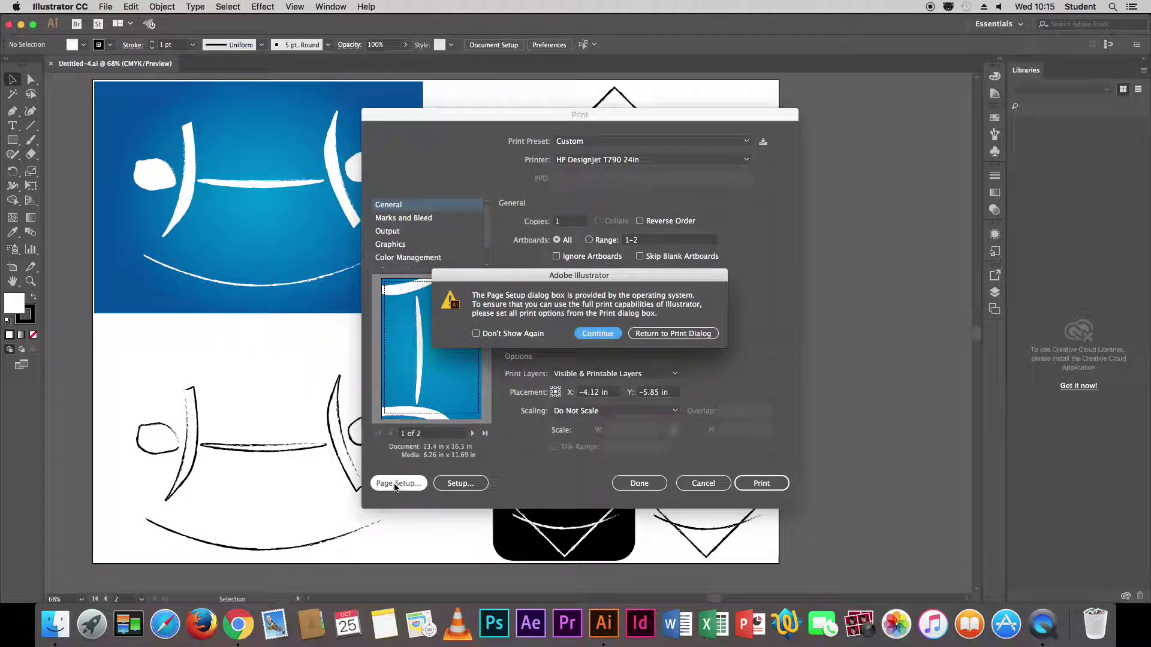
- Format the page for HP Designjet T790 24in on A1 paper in landscape orientation
left_click(598, 334)
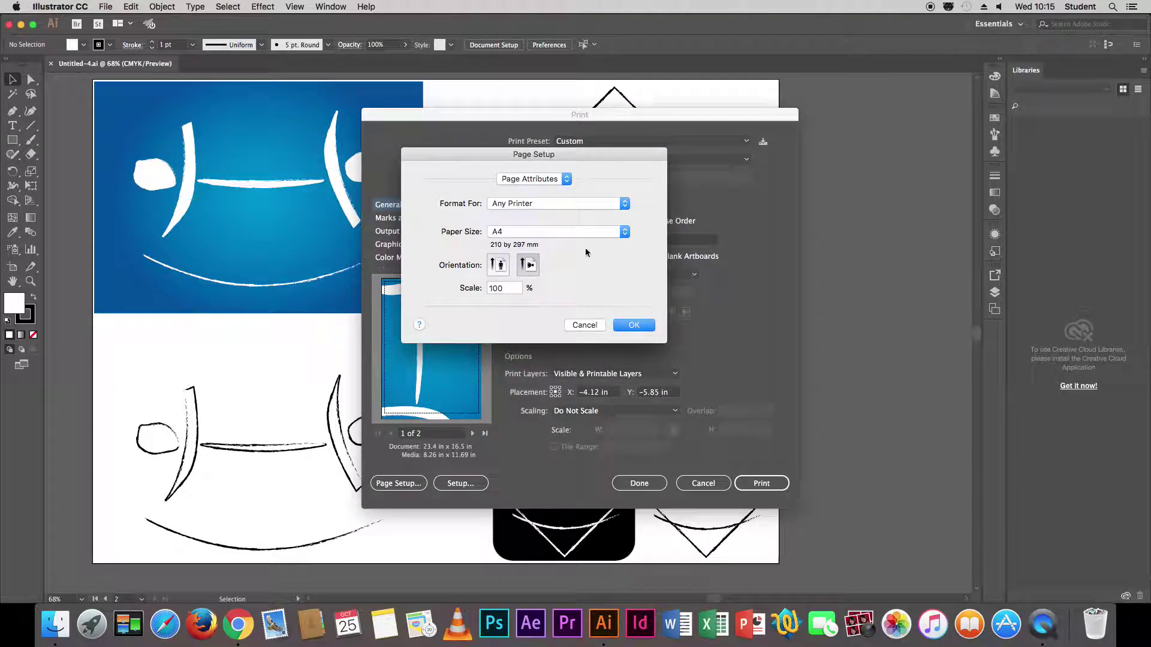
left_click(527, 204)
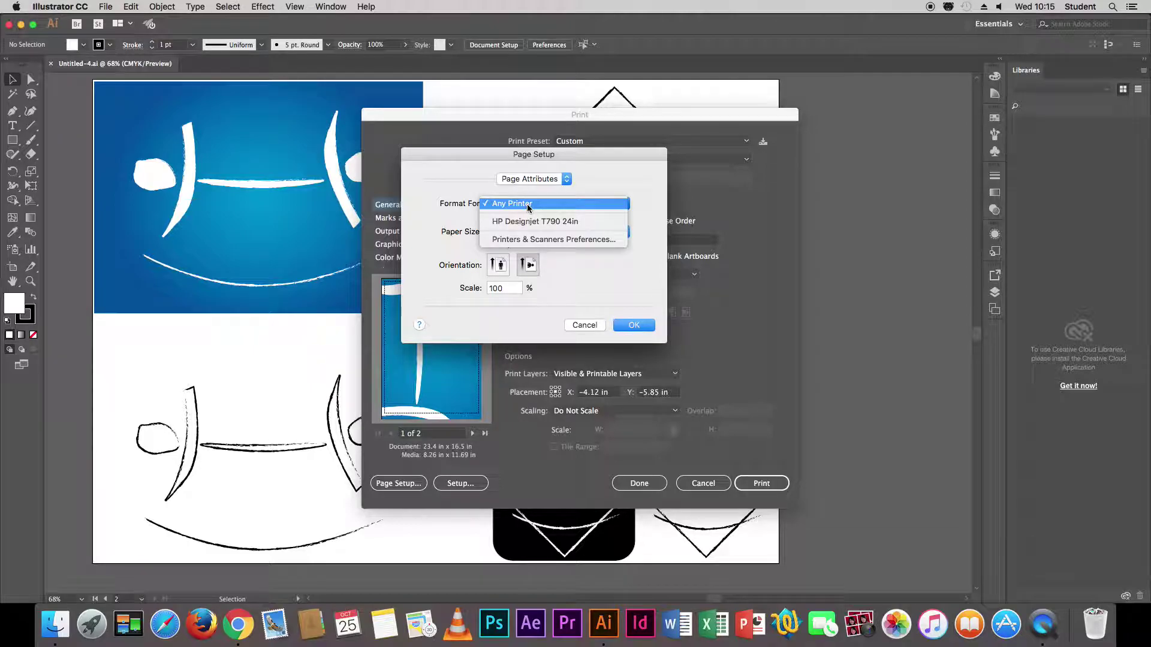
left_click(538, 222)
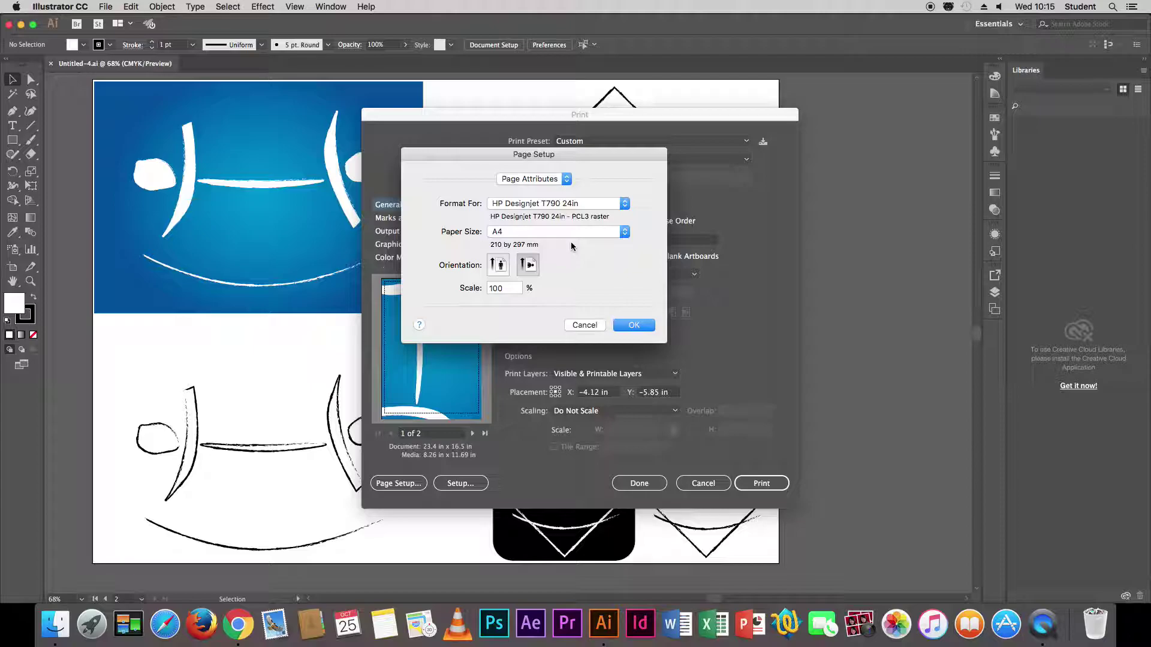
left_click(570, 236)
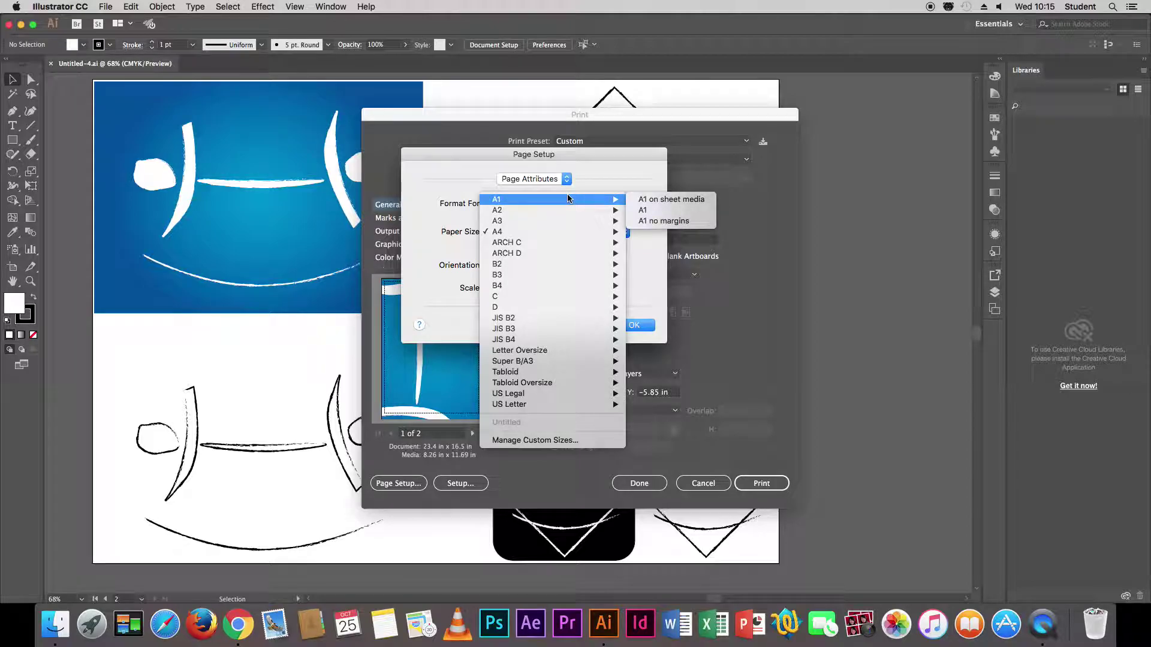
mouse_move(551, 199)
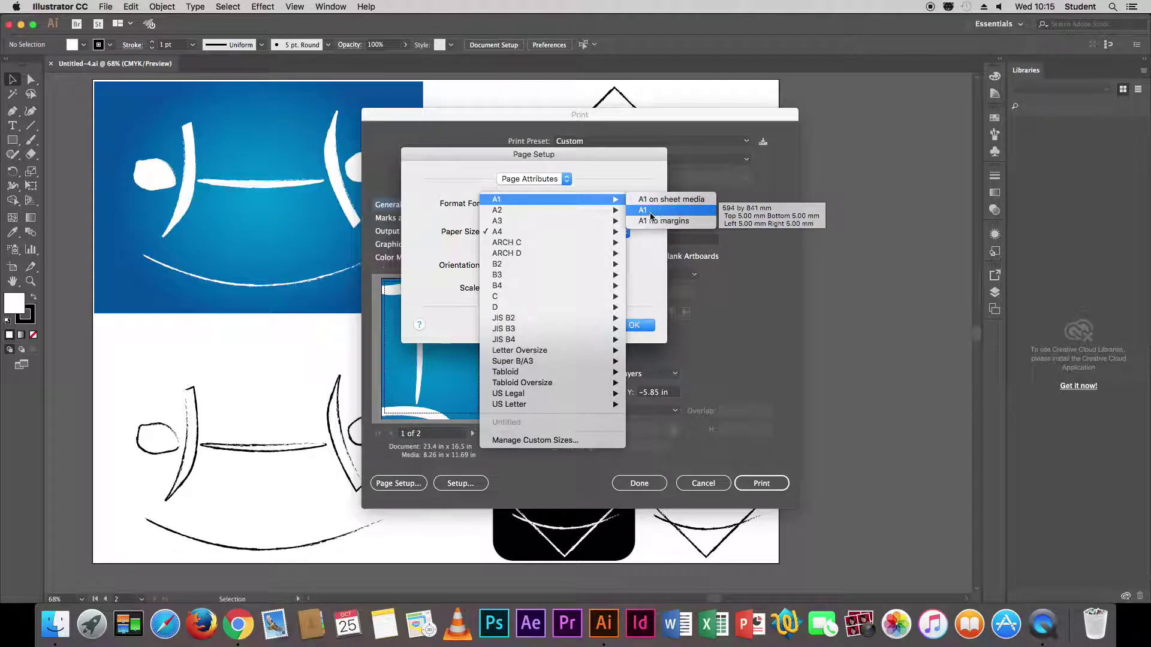
left_click(648, 212)
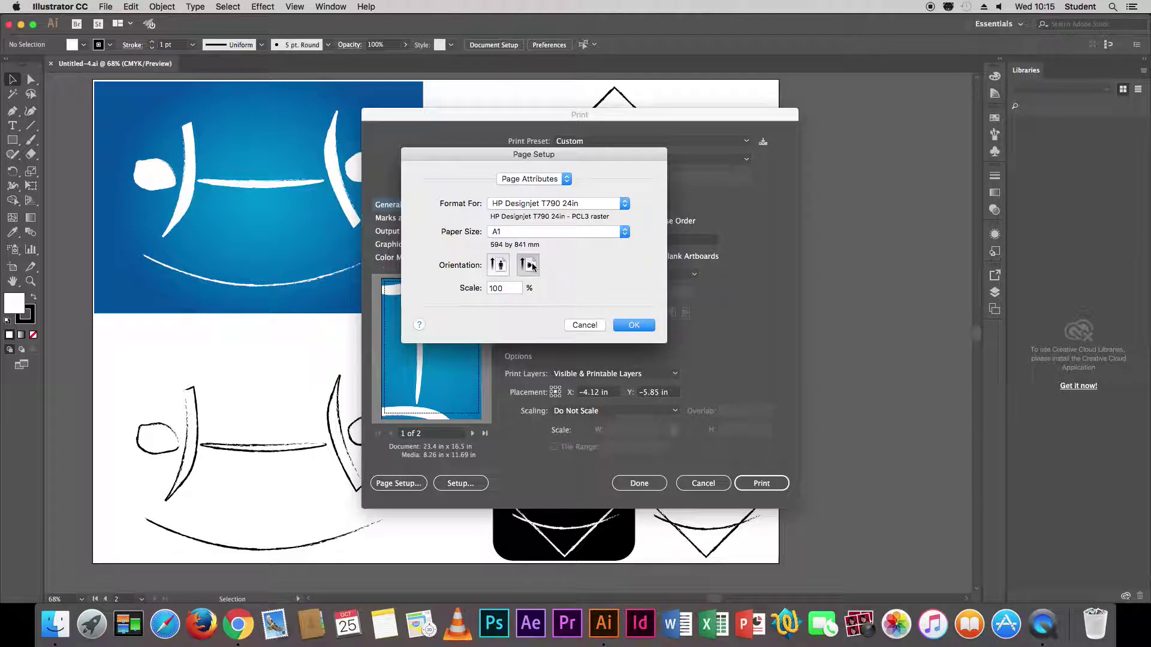
left_click(499, 265)
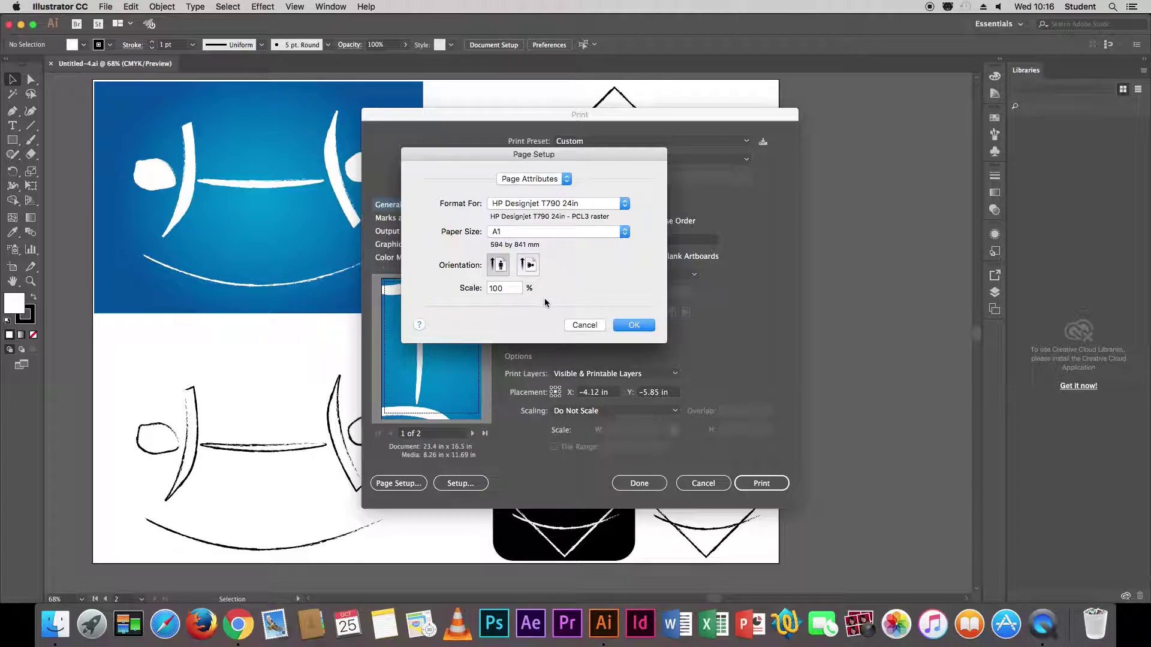
left_click(530, 265)
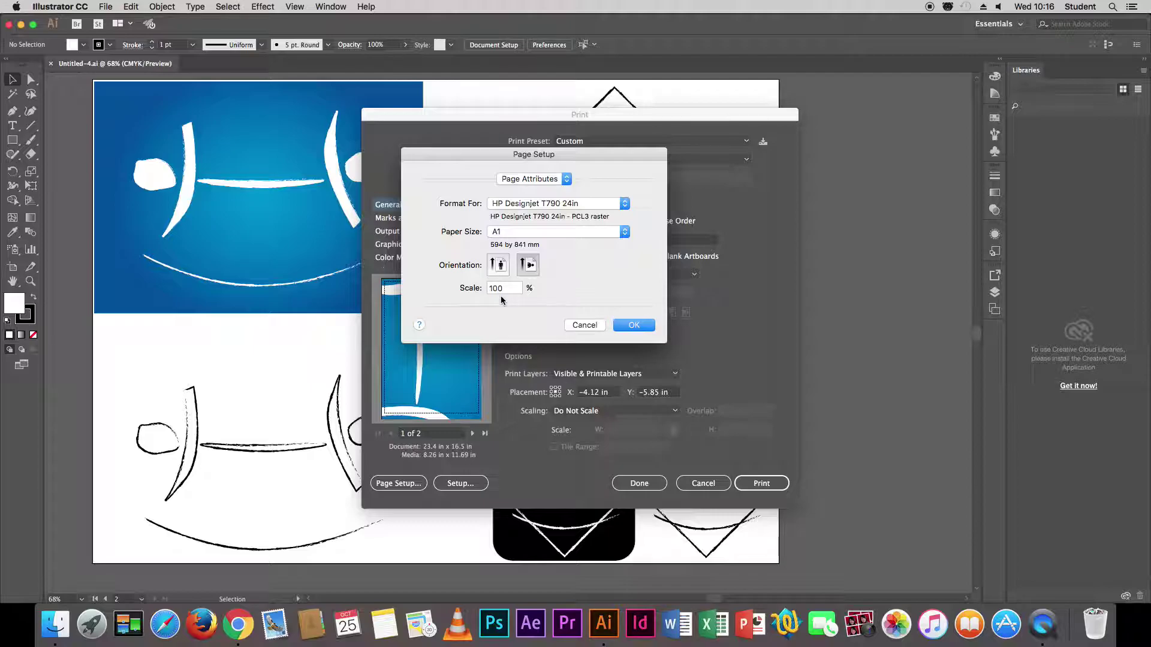
left_click(634, 325)
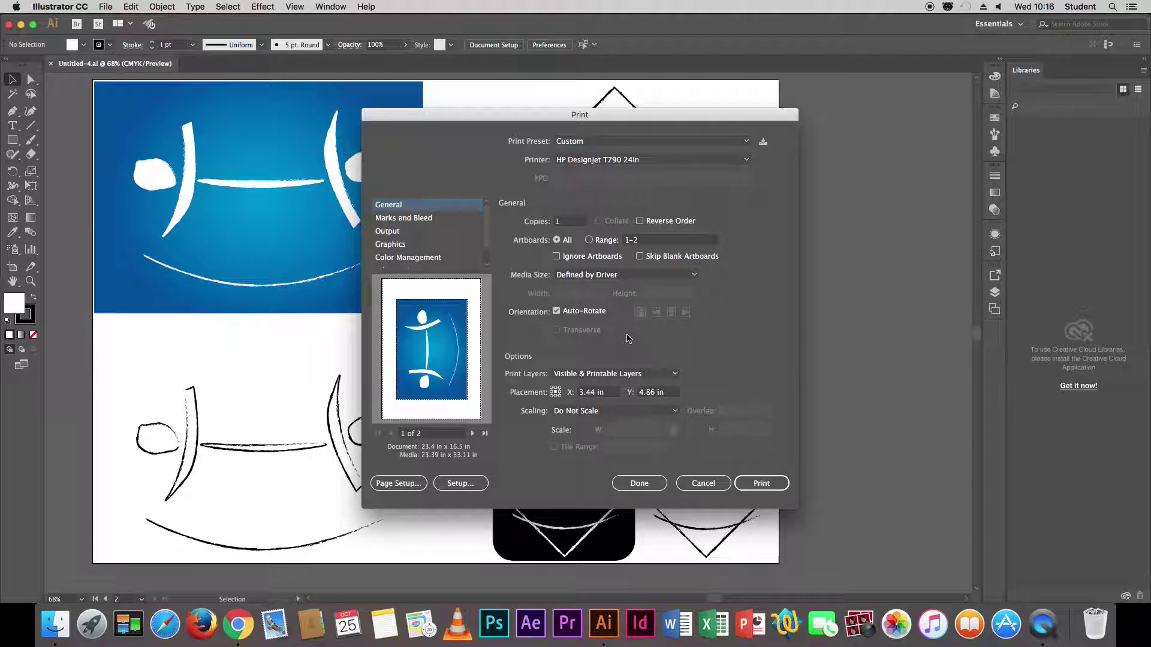
- Close the Print dialog and show the Artboards panel
left_click(703, 483)
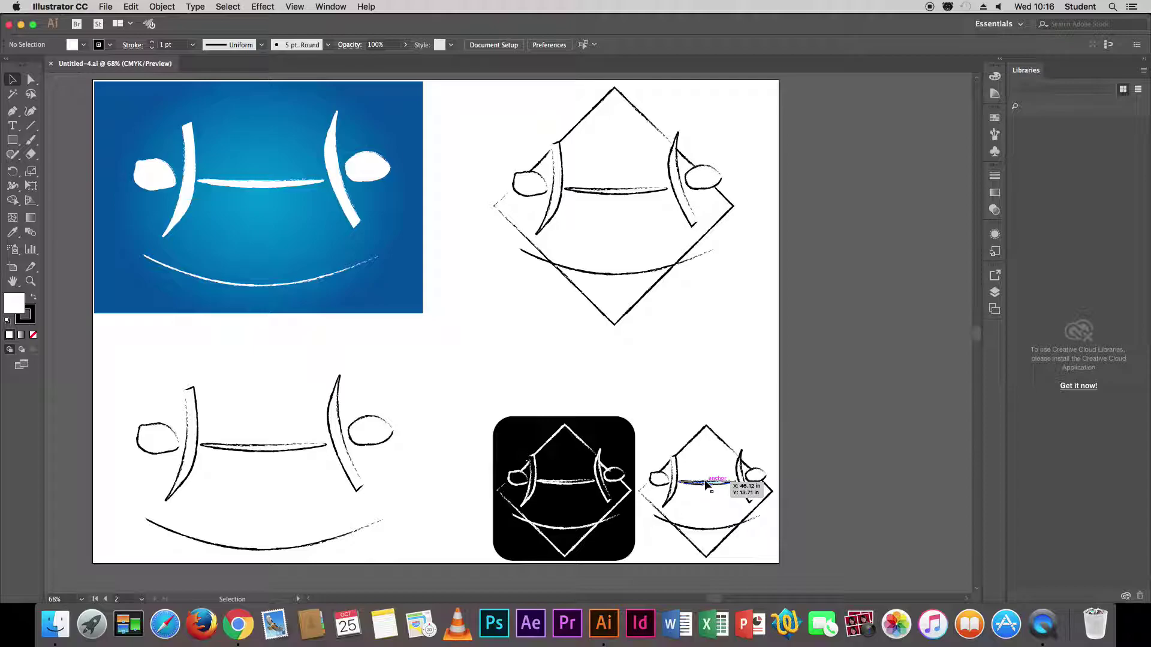
left_click(330, 7)
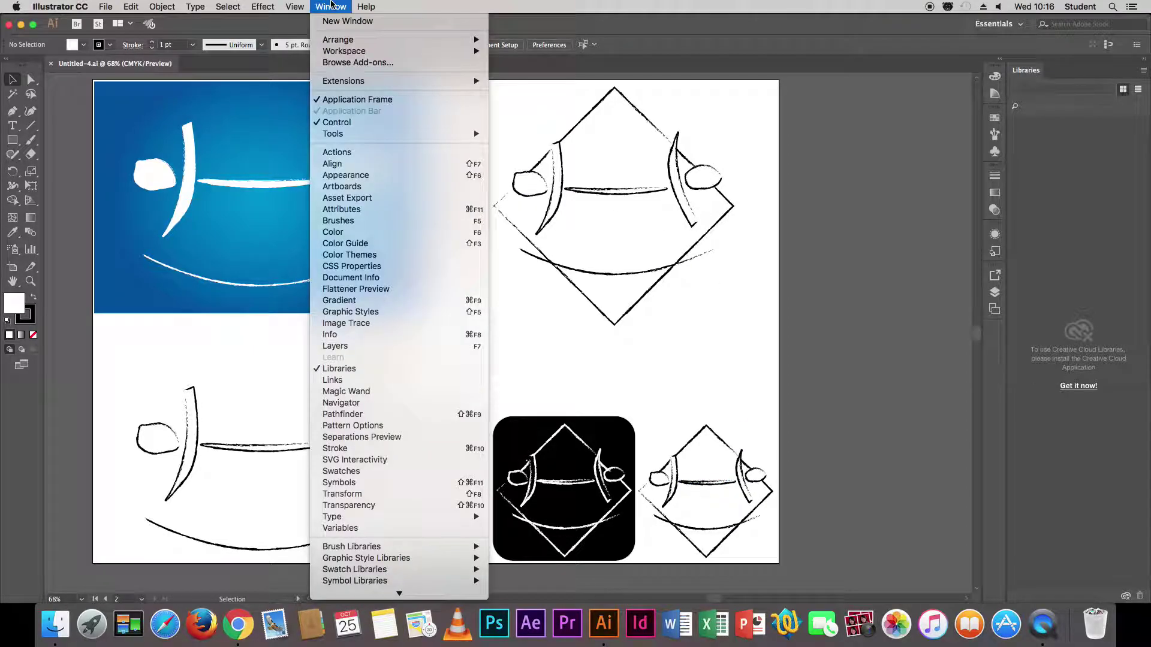
left_click(372, 187)
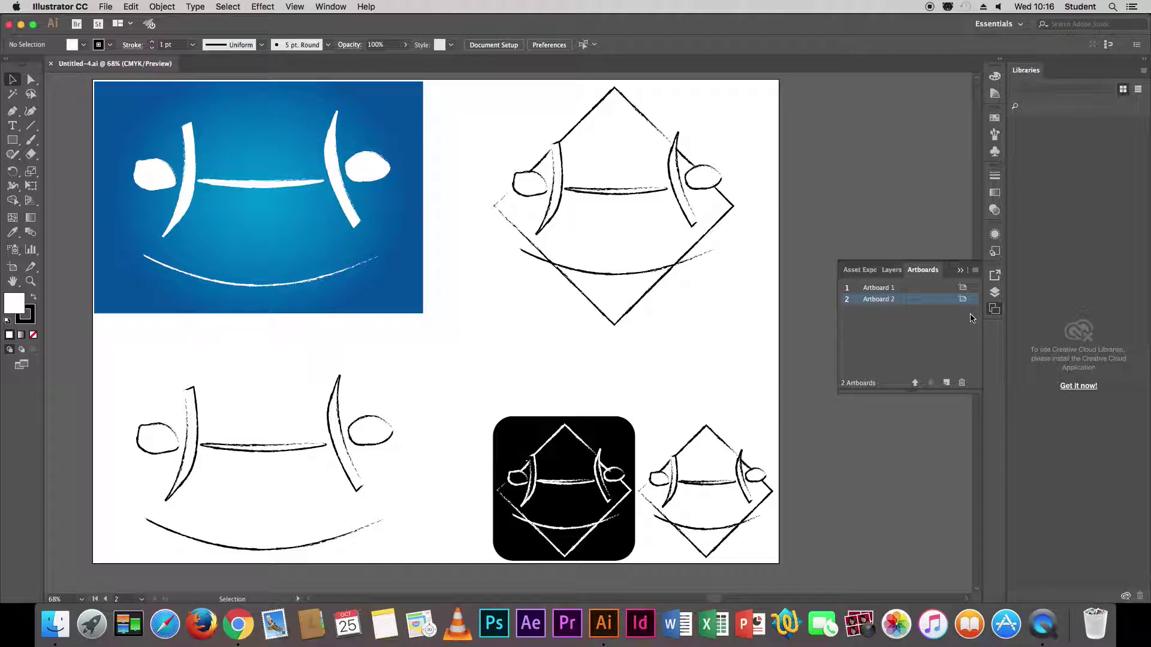
- Make Artboard 2 active with both artboards in view at 33.33%, then reopen Print
left_click(874, 291)
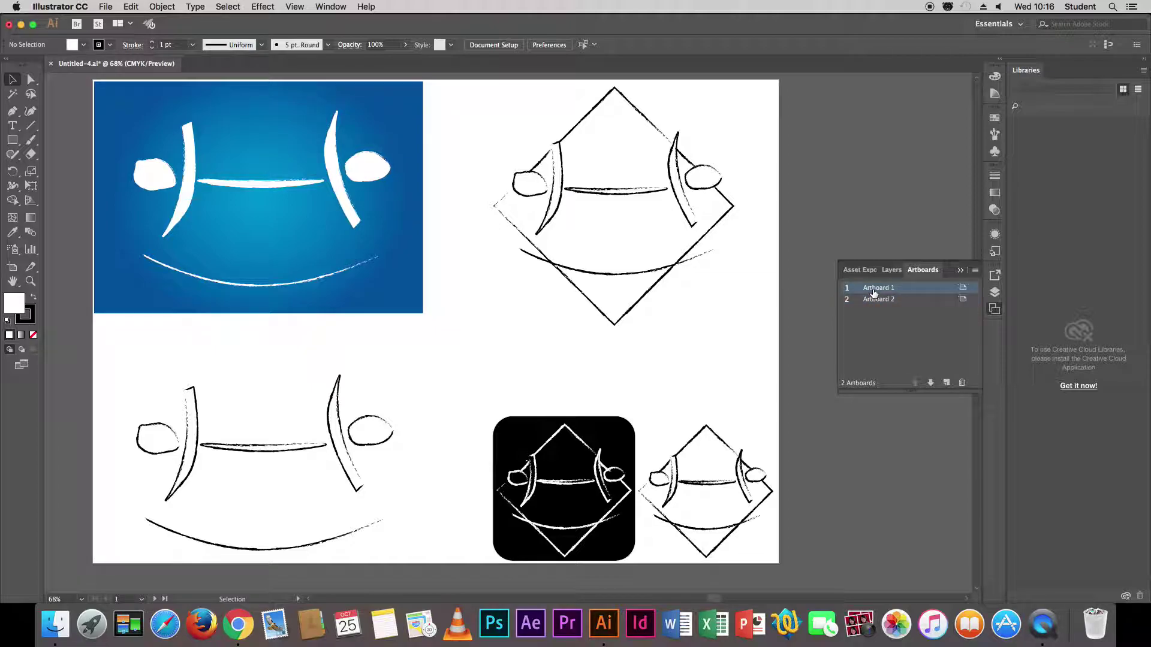
key("ctrl+0")
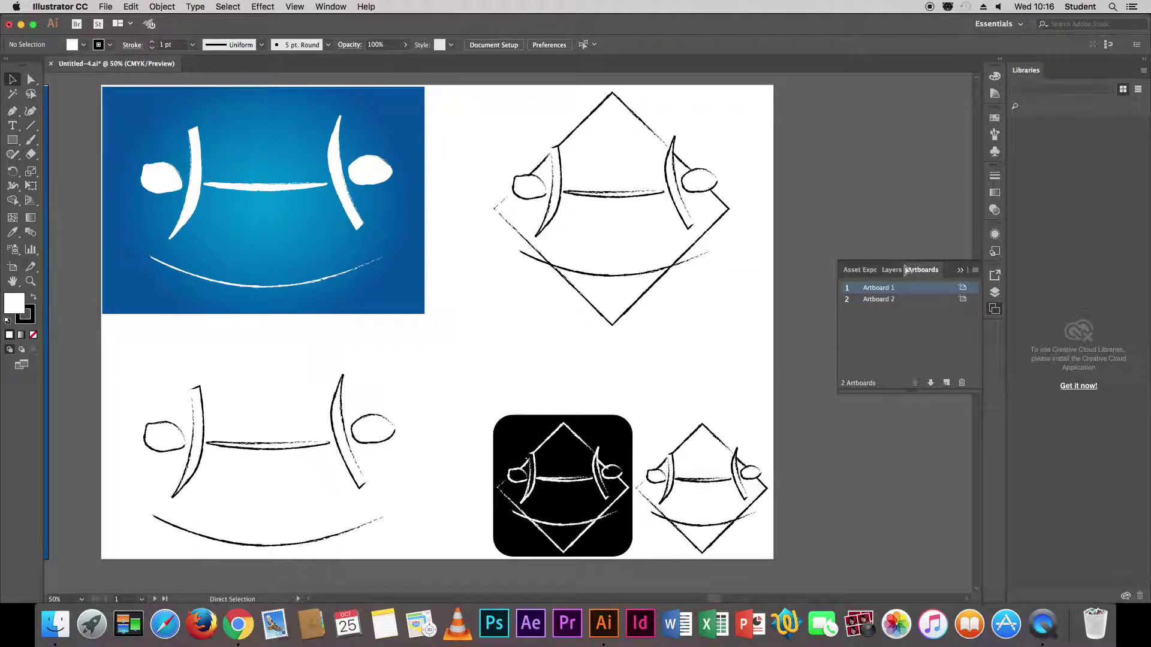
key("ctrl+minus")
left_click_drag(190, 293, 421, 296)
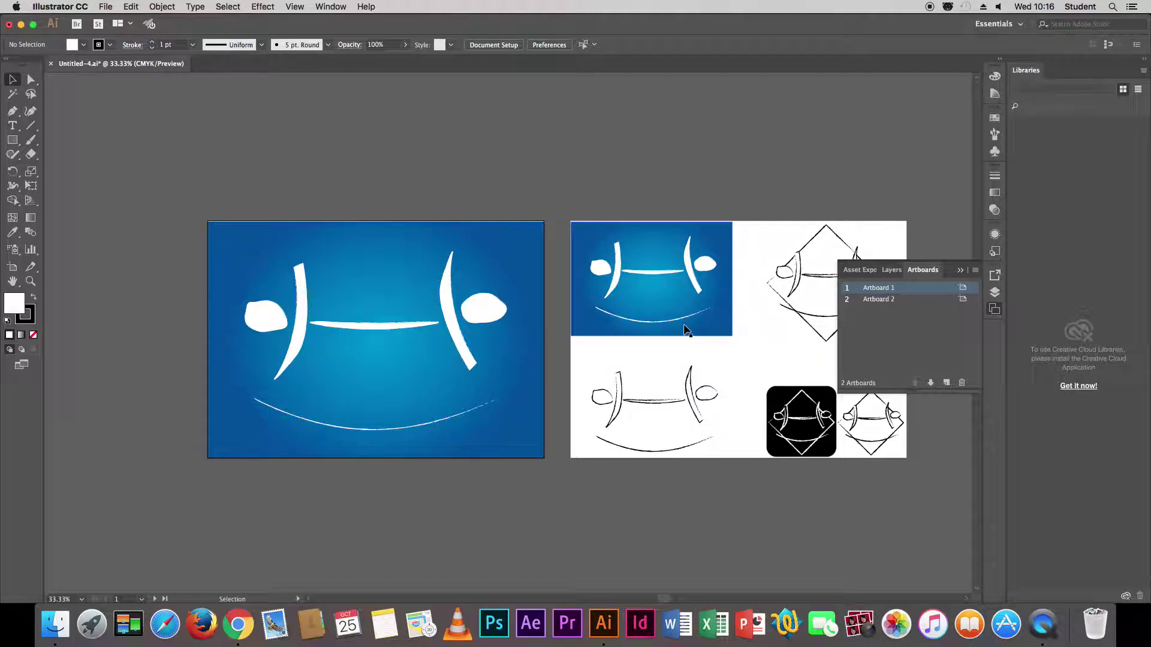
left_click(749, 362)
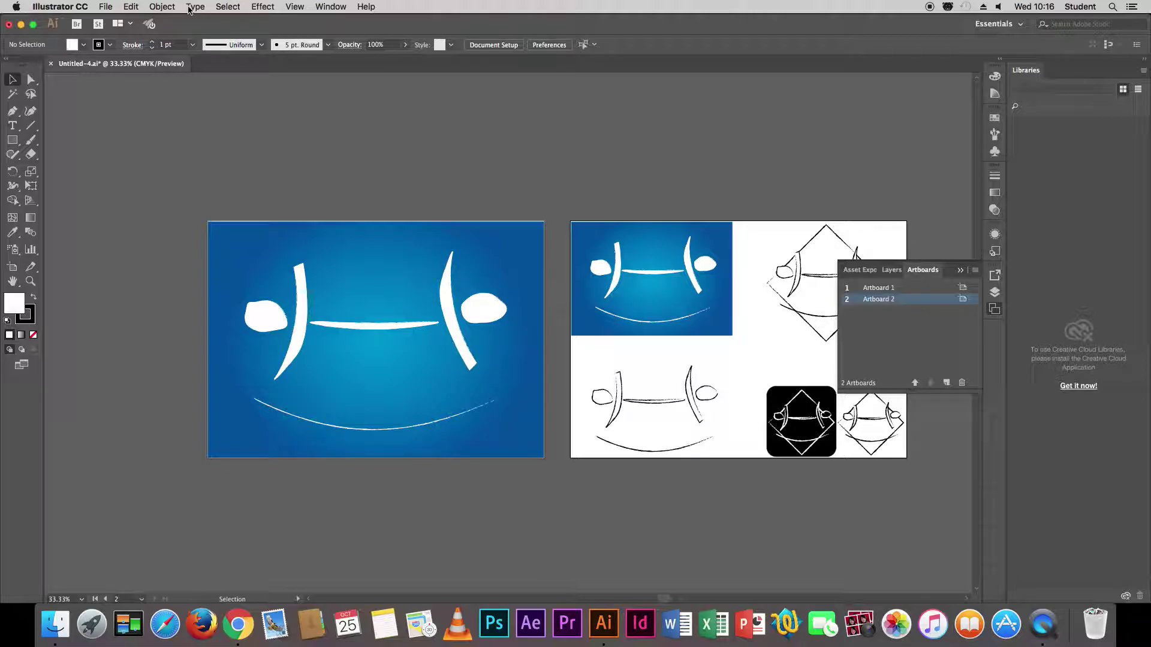
key("ctrl+p")
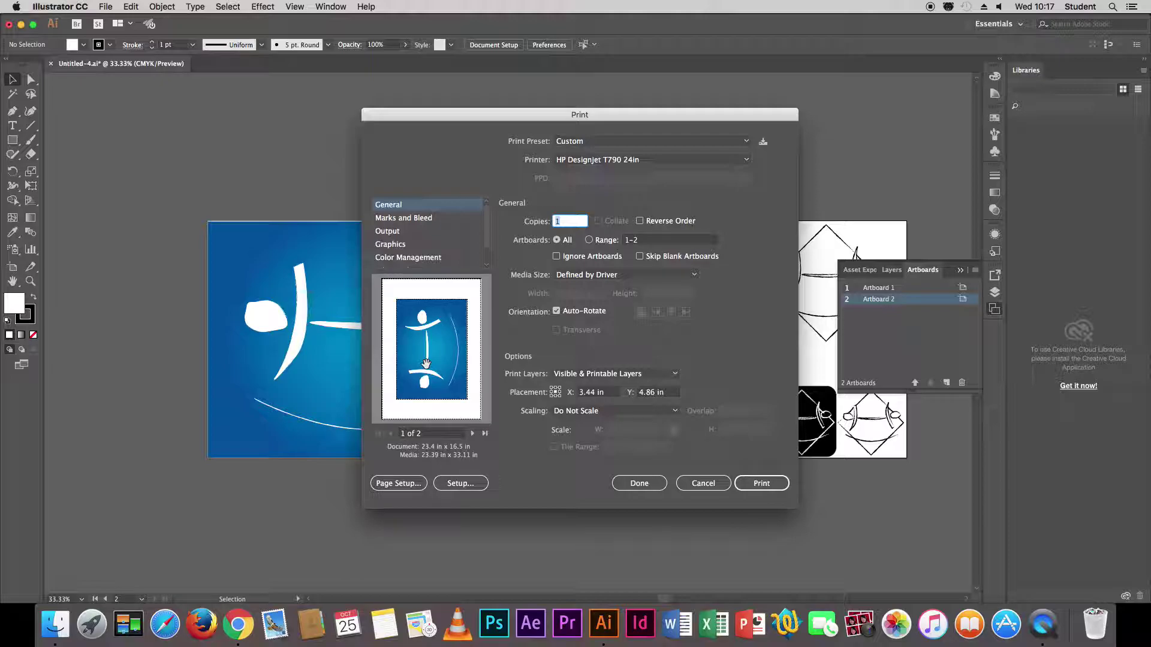
- Preview both pages, then set the artboard Range to 2 so only artboard 2 prints
left_click(472, 434)
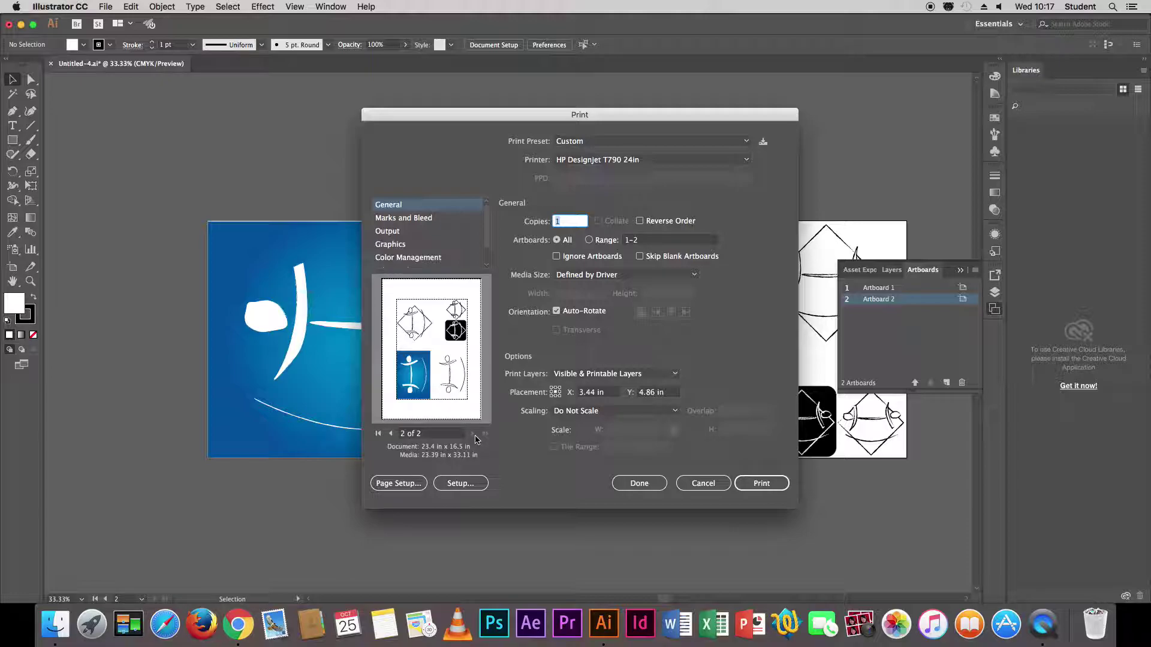
left_click(391, 434)
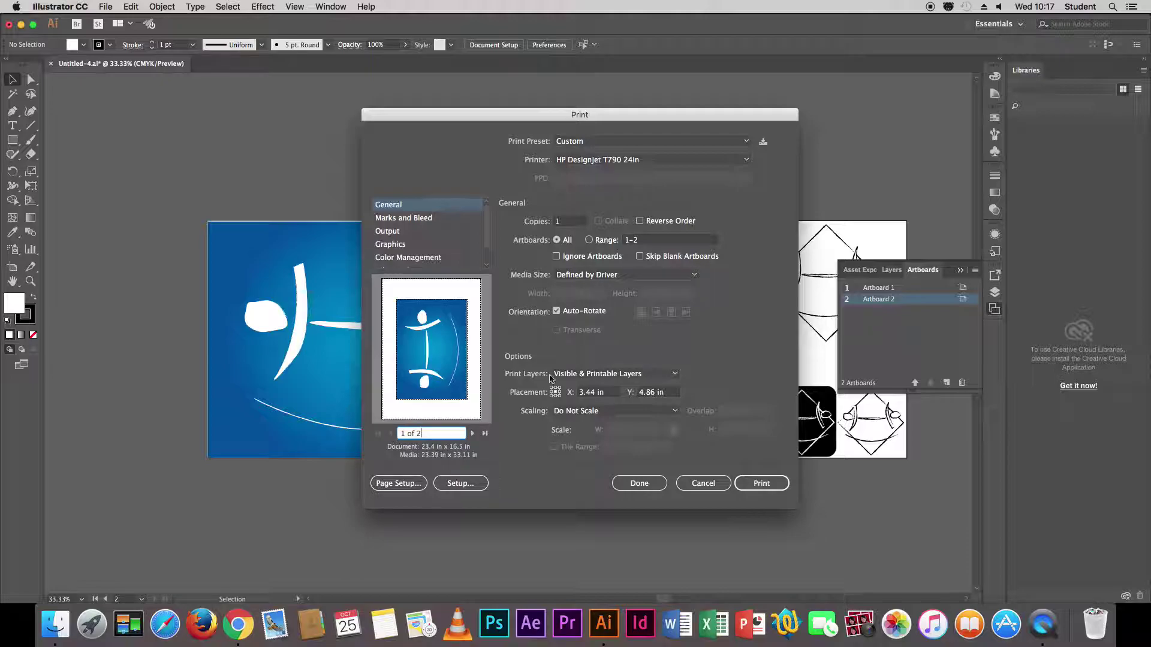
left_click(589, 240)
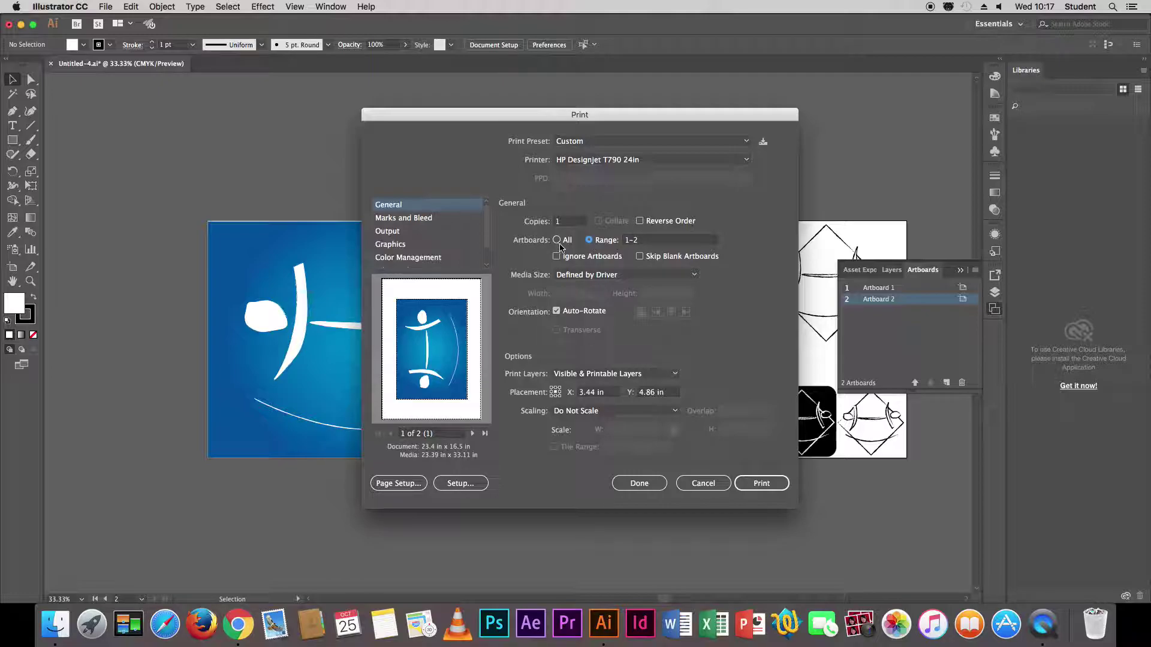
left_click_drag(642, 242, 619, 240)
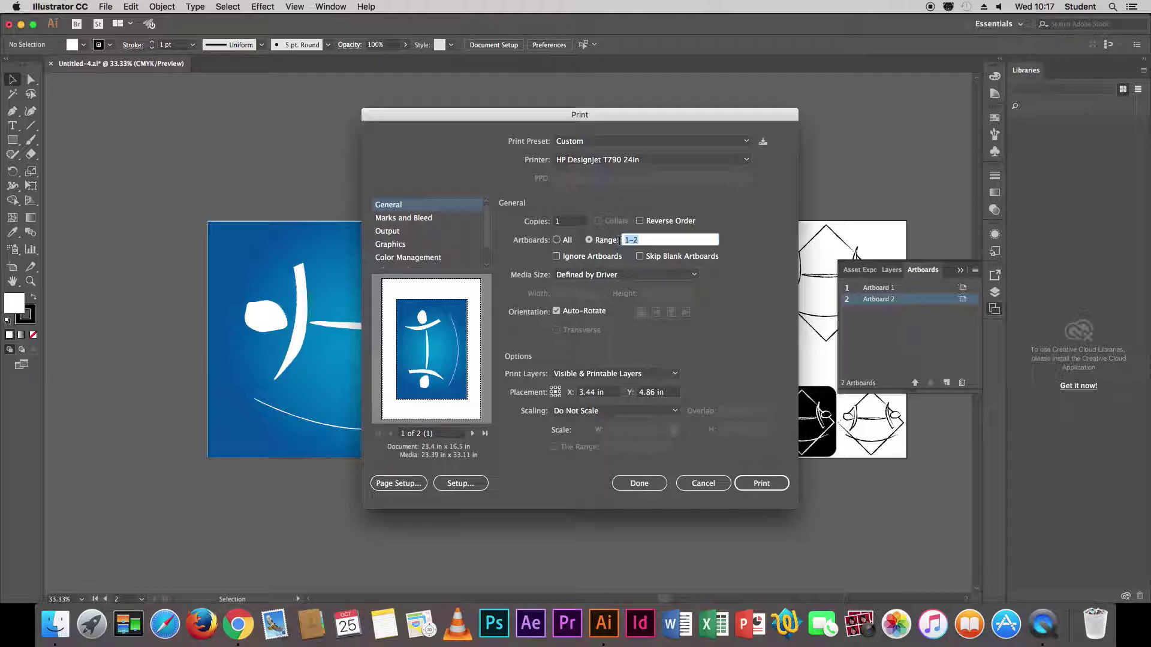
type("2")
left_click(573, 226)
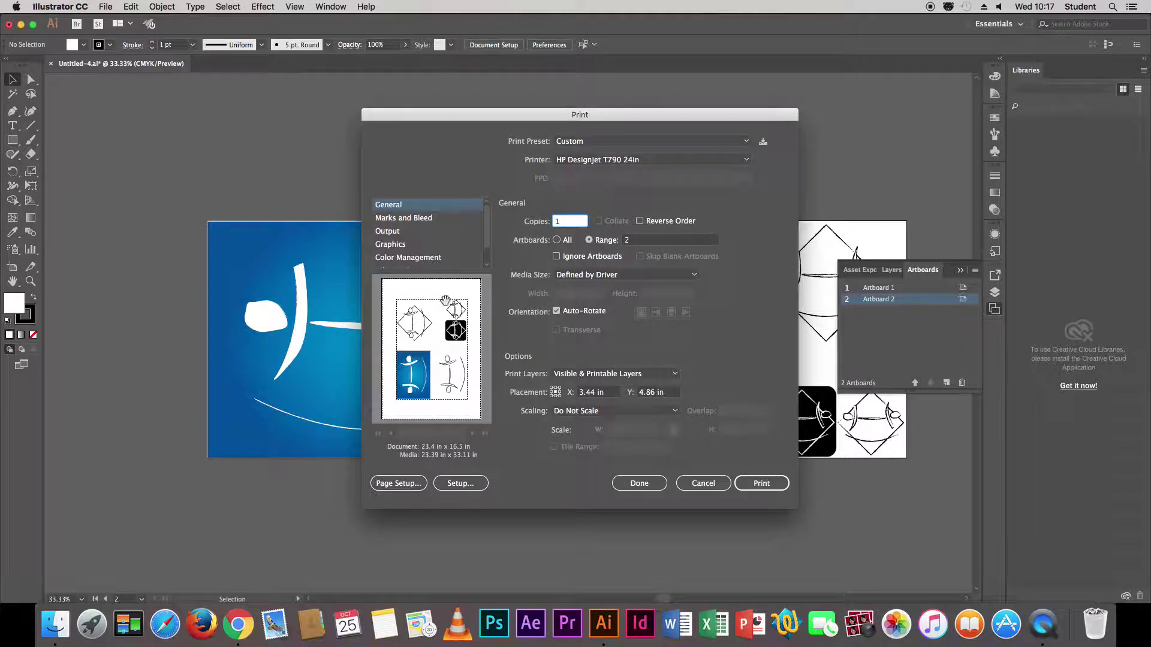
- Enable All Printer's Marks under Marks and Bleed and confirm the print settings
left_click(389, 221)
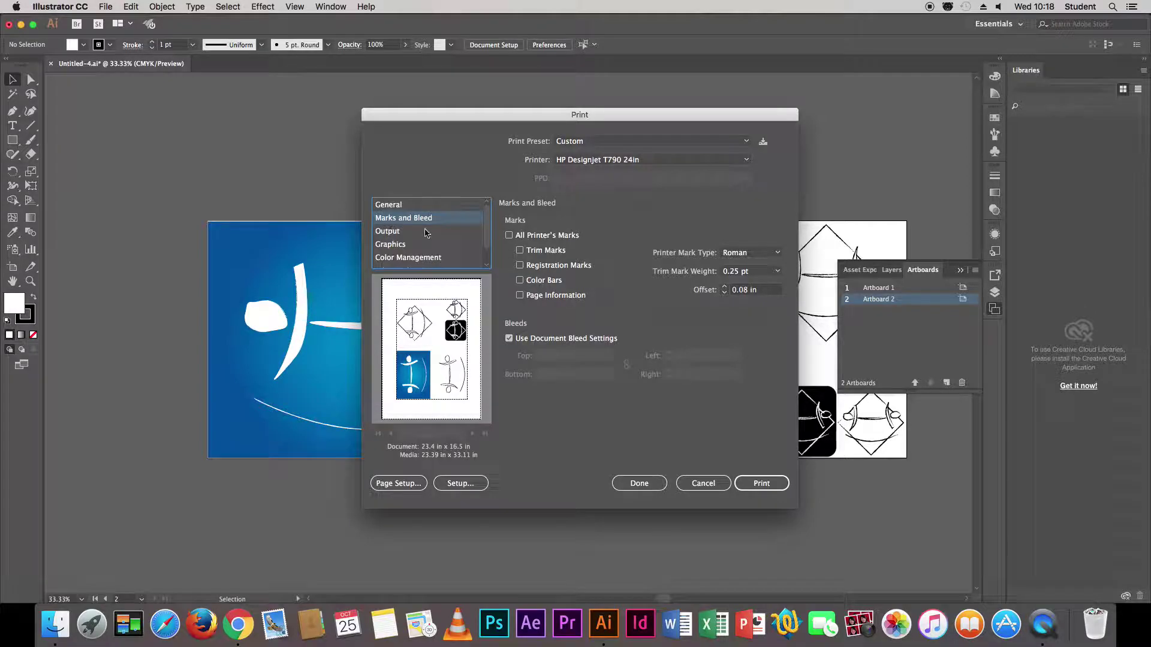
left_click(510, 236)
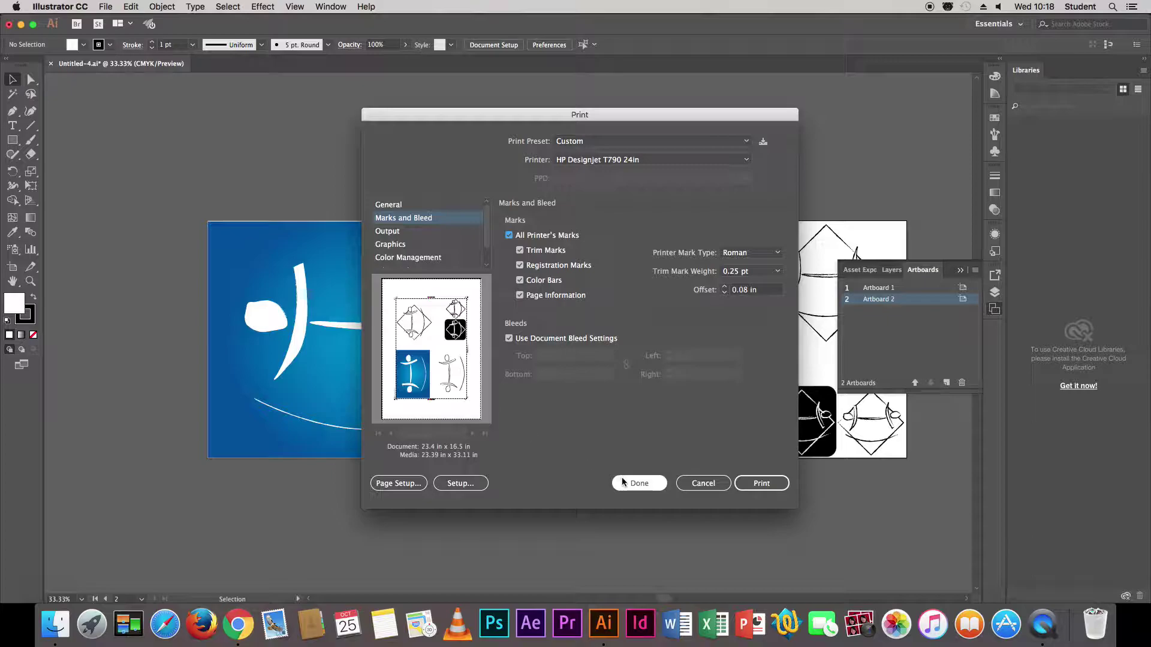
left_click(755, 484)
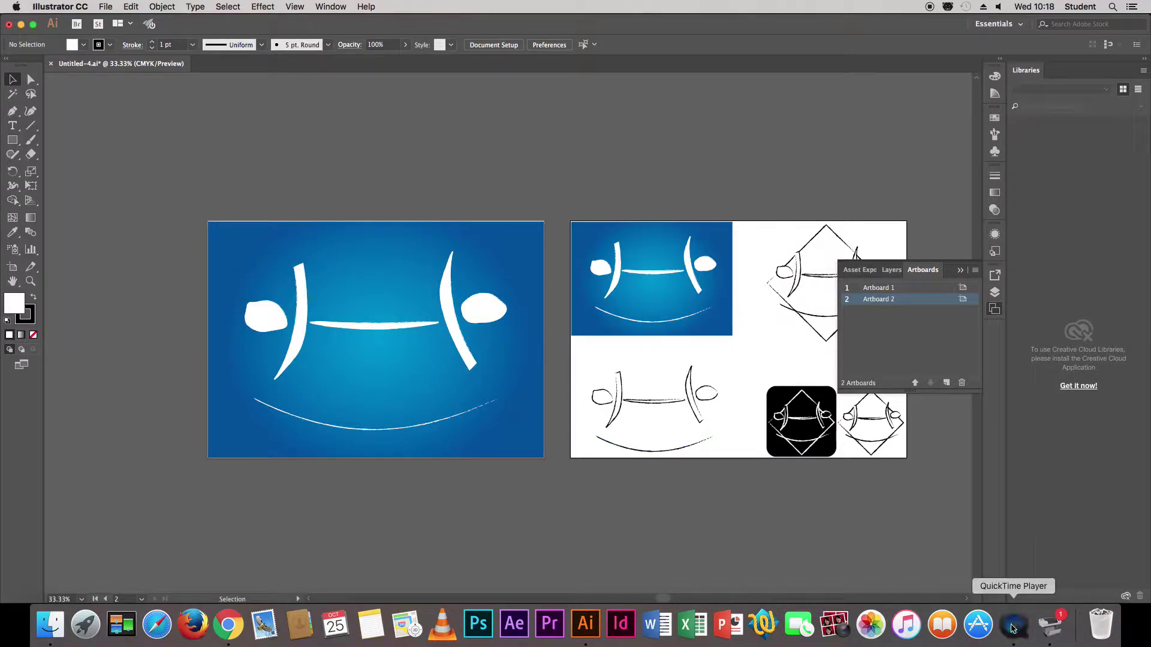
- Switch to QuickTime Player and briefly check its File menu without choosing anything
left_click(1013, 624)
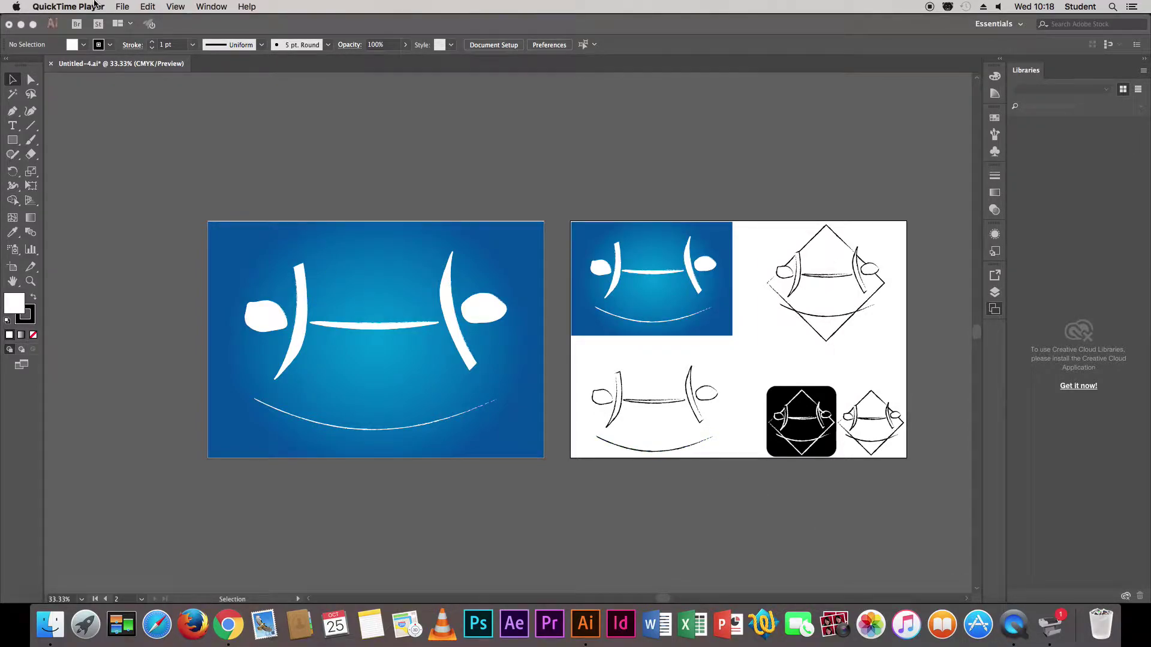
left_click(121, 7)
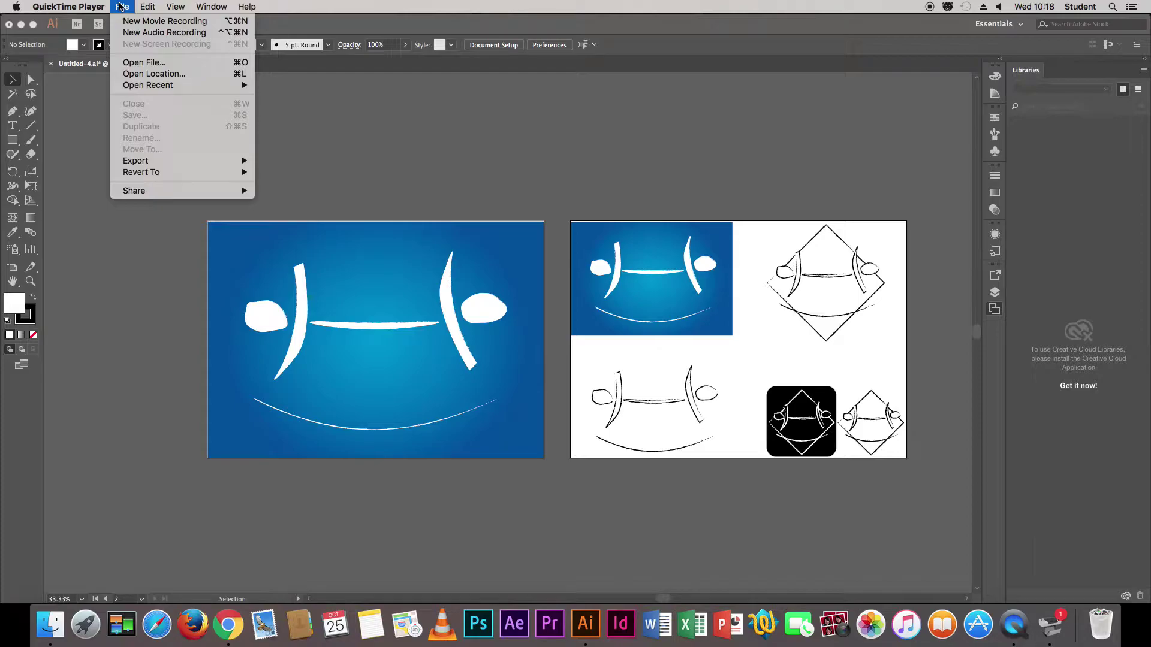
left_click(122, 7)
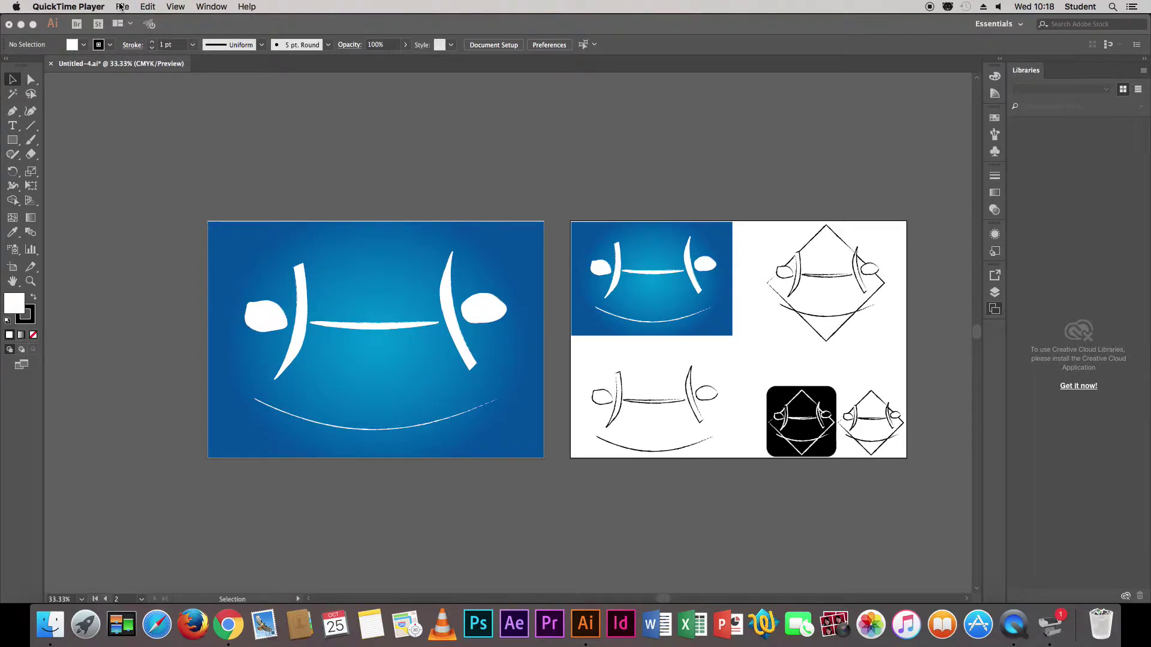